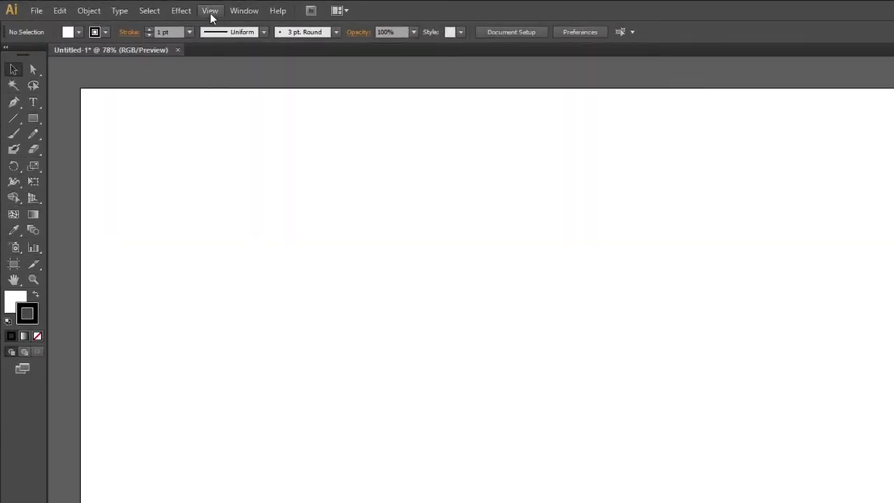
Step: Show the grid over the canvas and turn on Snap to Grid
click(150, 7)
click(273, 434)
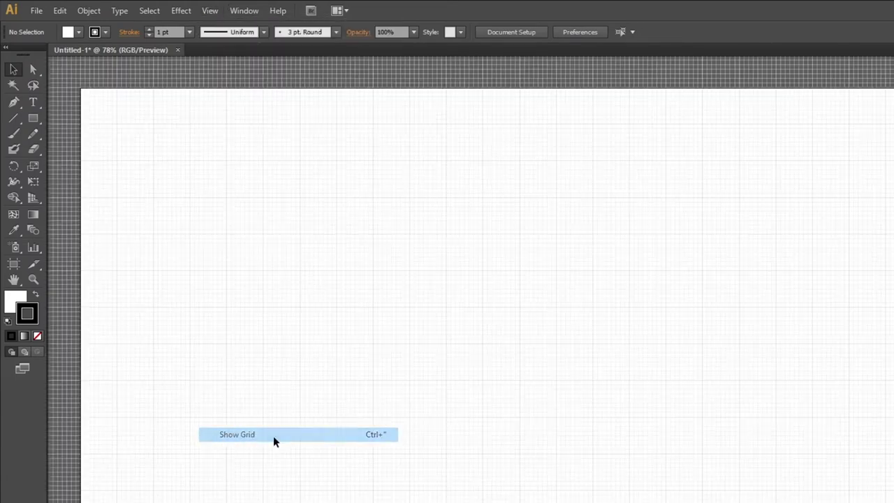
click(209, 11)
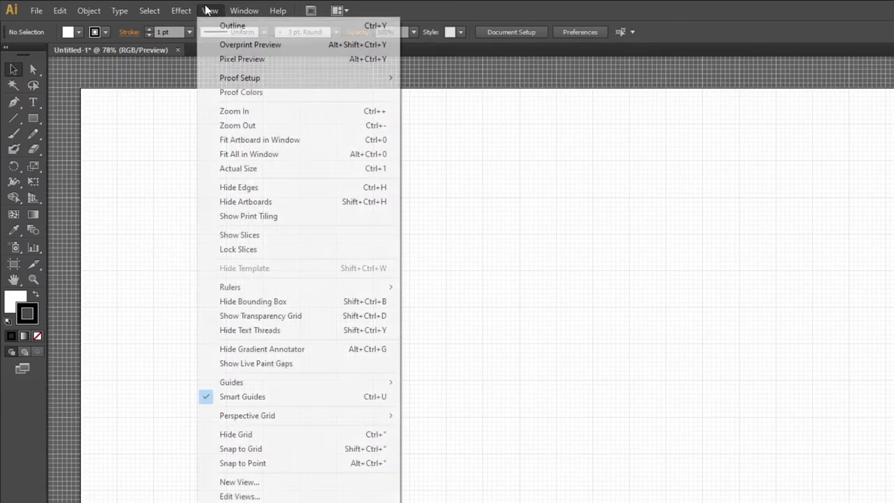
click(262, 449)
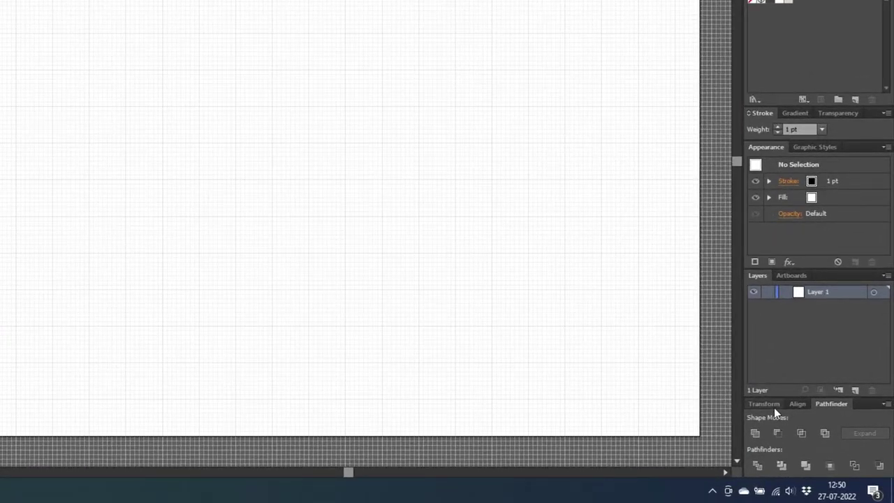
Step: Turn off Align New Objects to Pixel Grid in the Transform panel options
click(769, 405)
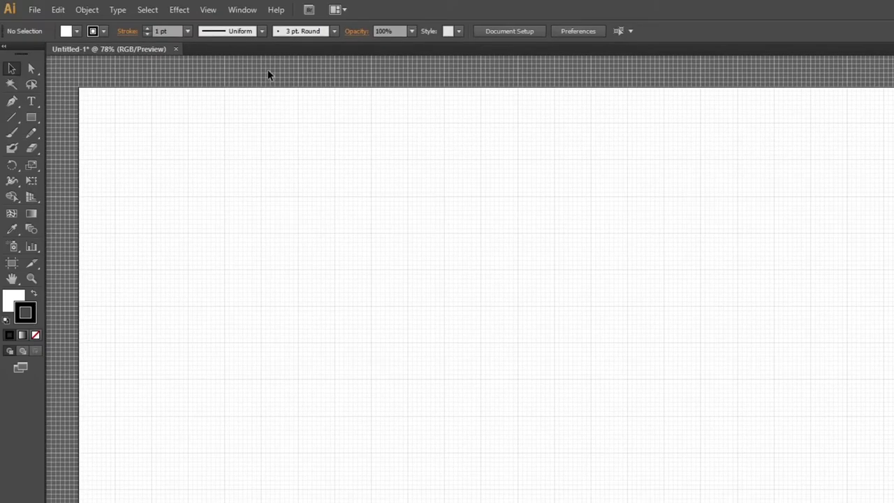
click(242, 10)
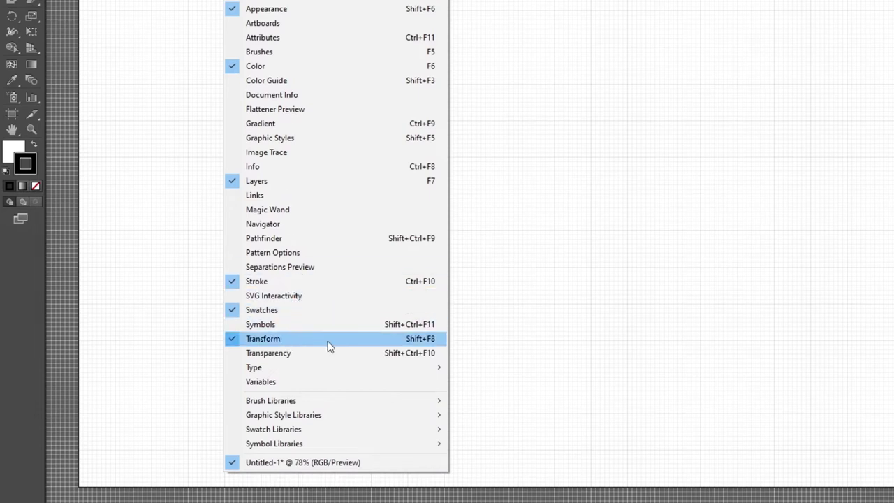
click(329, 343)
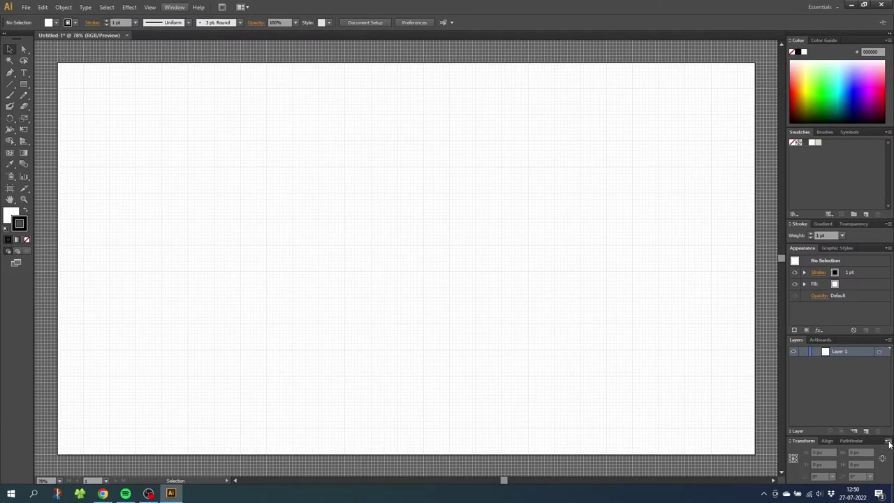
click(888, 441)
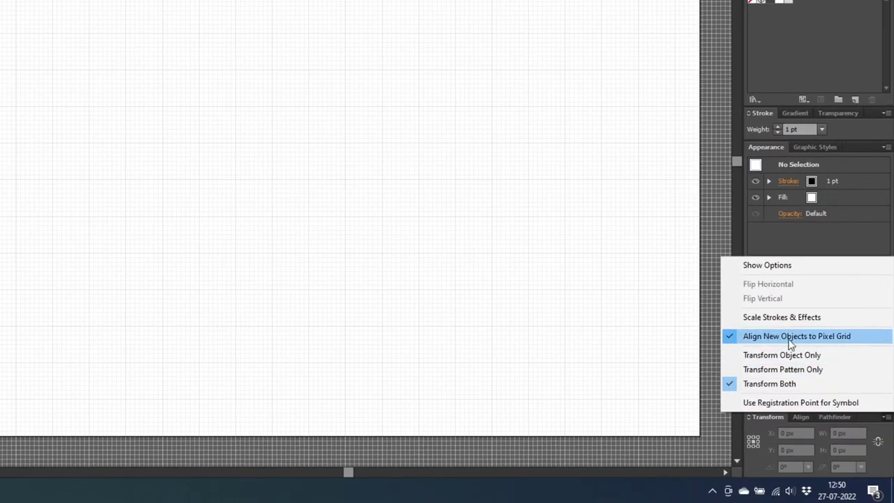
click(805, 339)
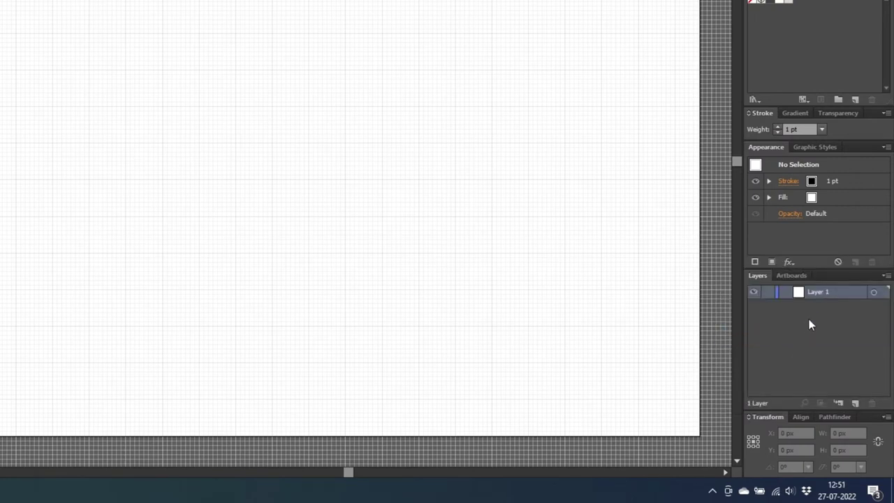
Step: Rename Layer 1 to 'Outline' and zoom in on the artboard's drawing area
double_click(814, 292)
text(Outline)
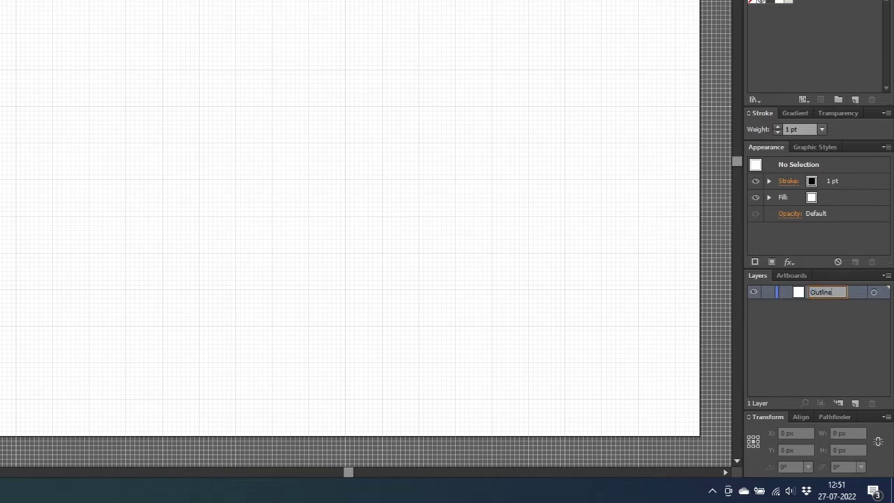
key(Return)
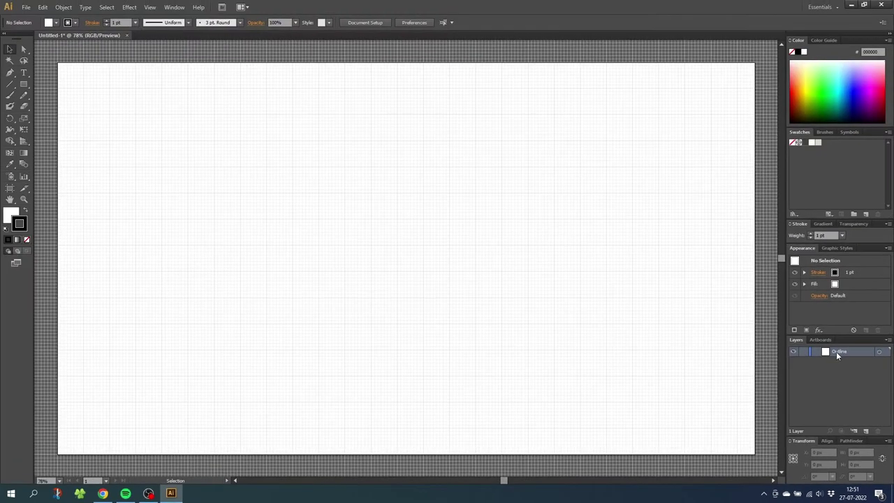
click(25, 199)
drag(254, 152, 479, 339)
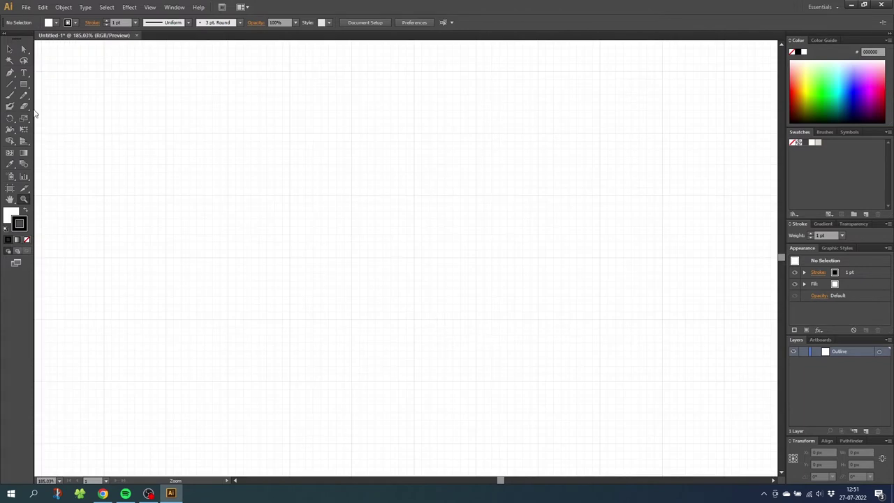
Step: Draw a 216 × 144 px rectangle with no fill and a 10 pt dark grey stroke
click(25, 85)
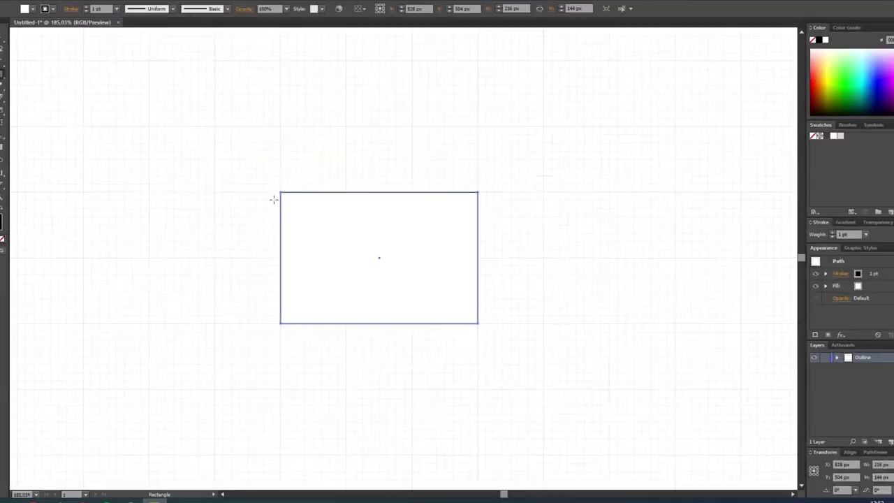
click(106, 20)
click(106, 21)
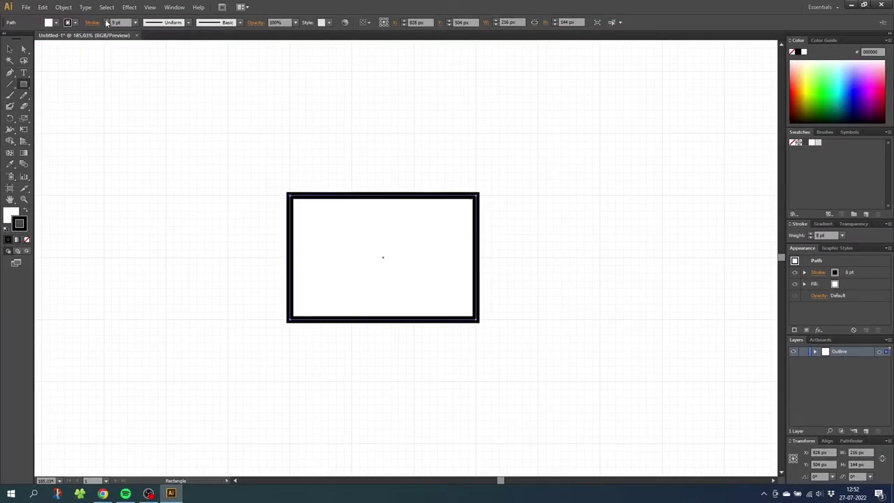
click(106, 20)
click(12, 218)
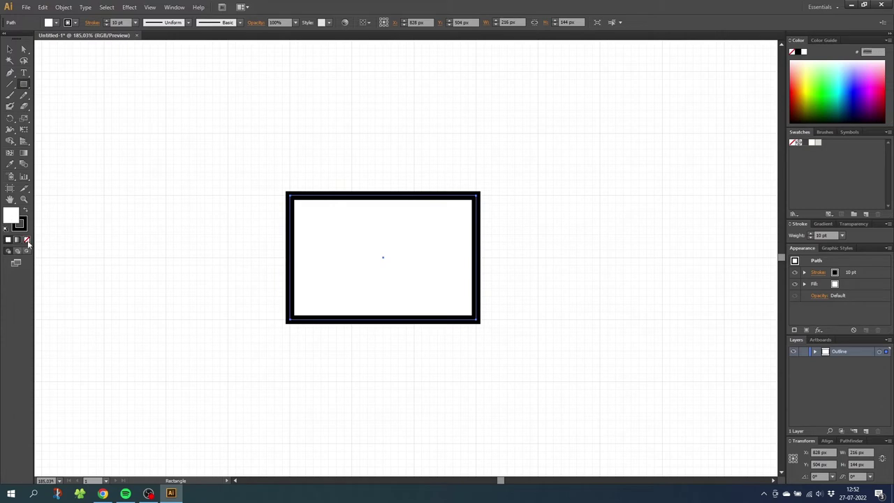
click(27, 239)
click(26, 229)
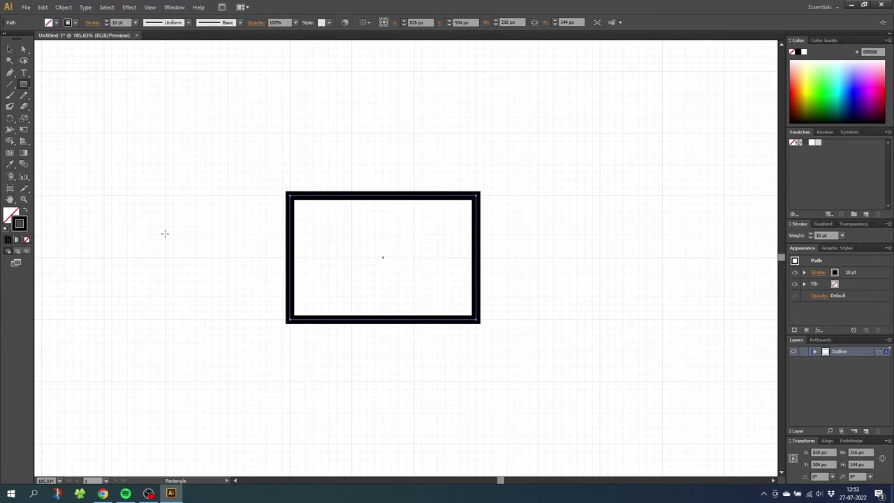
click(807, 144)
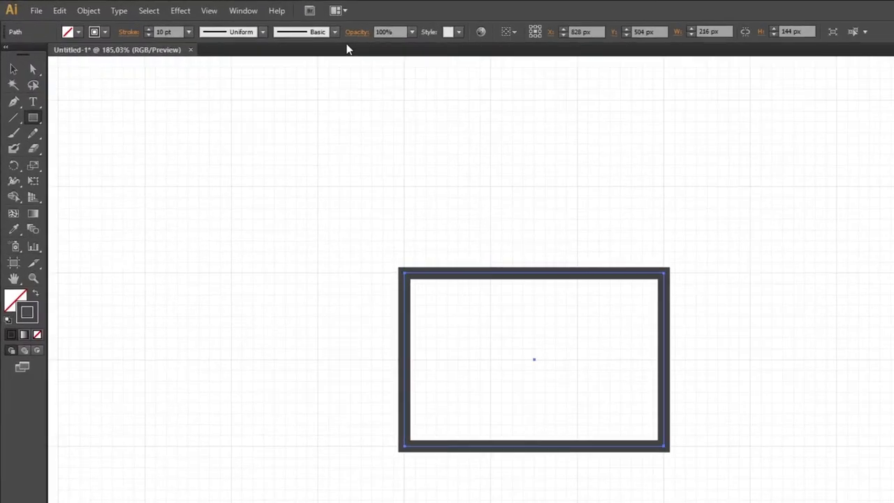
Step: Apply a Round Corners effect with a 10 px radius to the rectangle
click(180, 10)
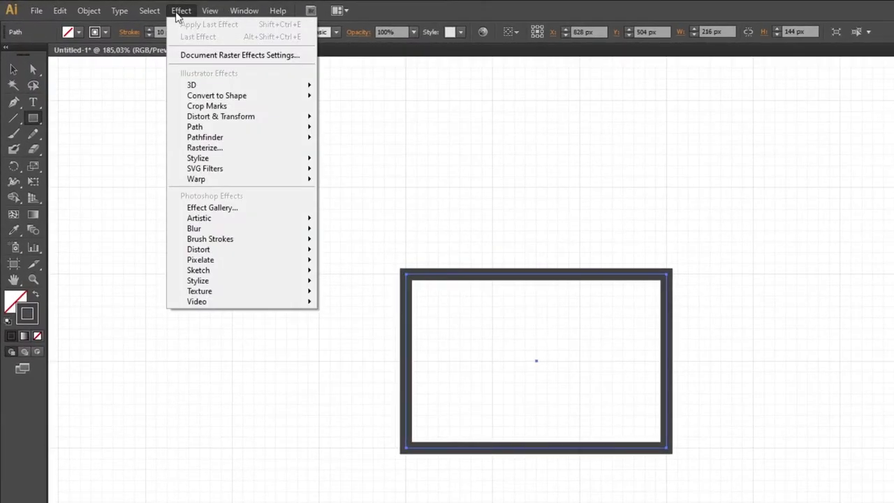
mouse_move(245, 160)
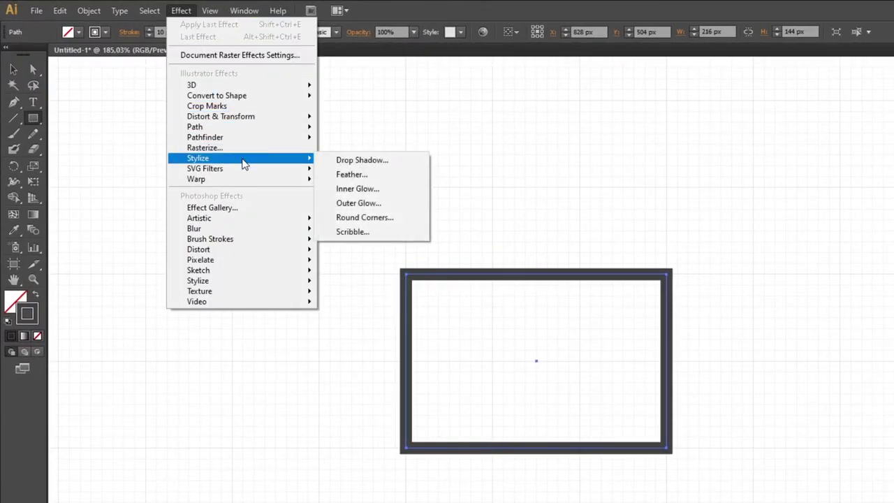
click(363, 217)
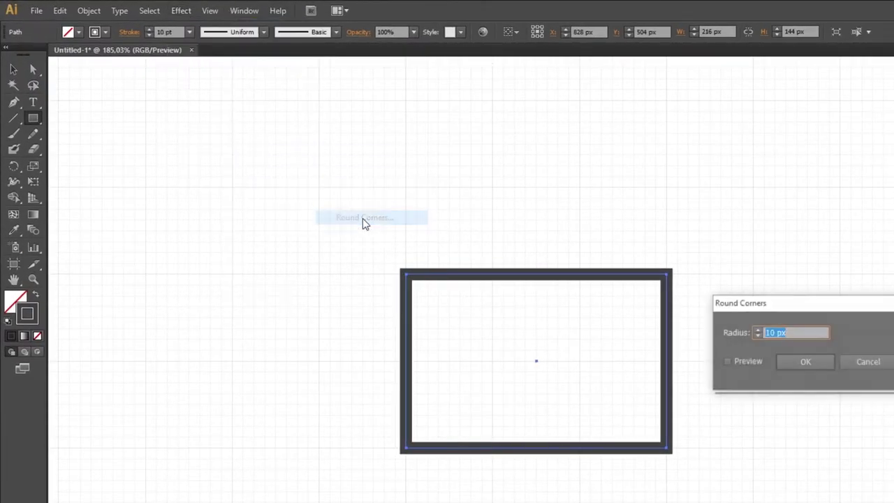
click(545, 264)
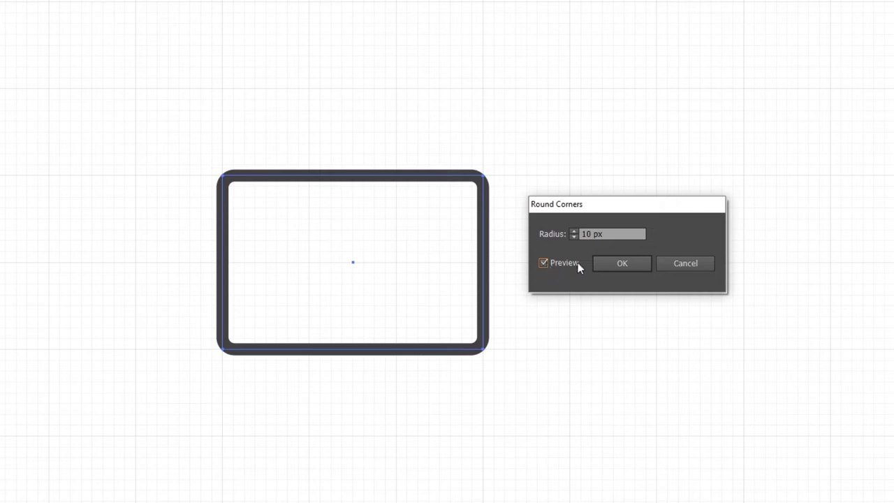
click(603, 263)
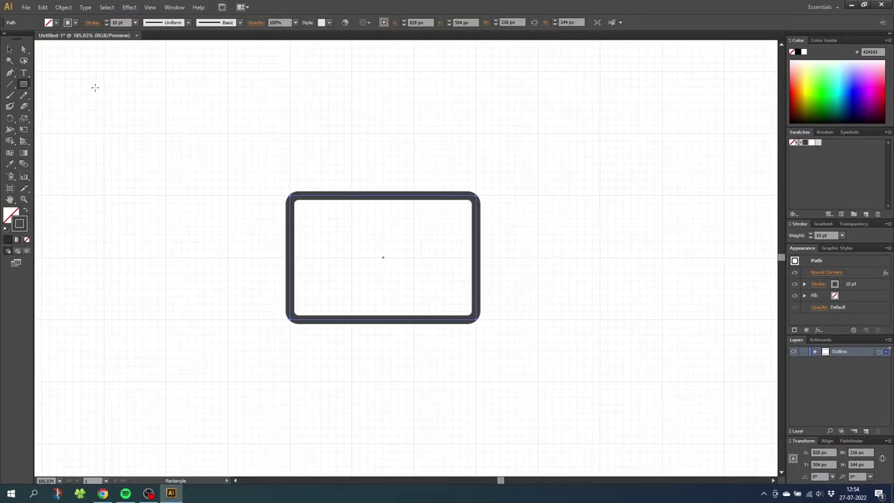
Step: Pen-draw a triangular flap over the rectangle's top and give it the same rounded corners
click(9, 72)
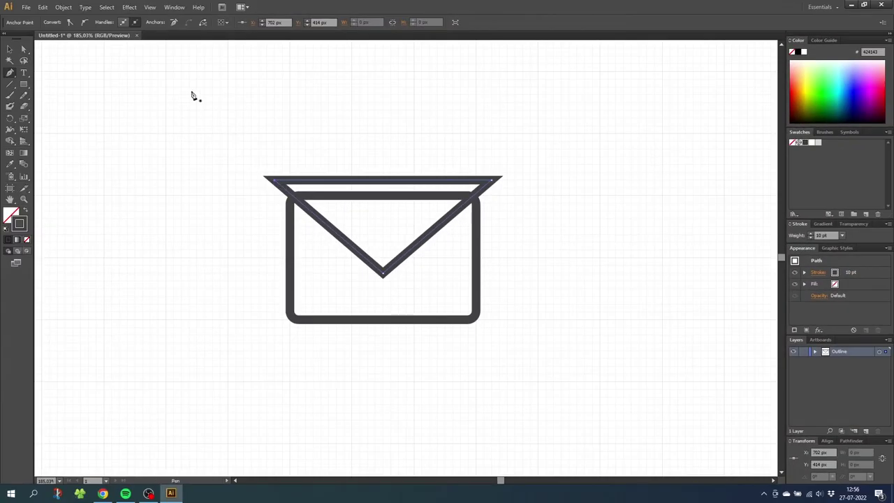
click(130, 7)
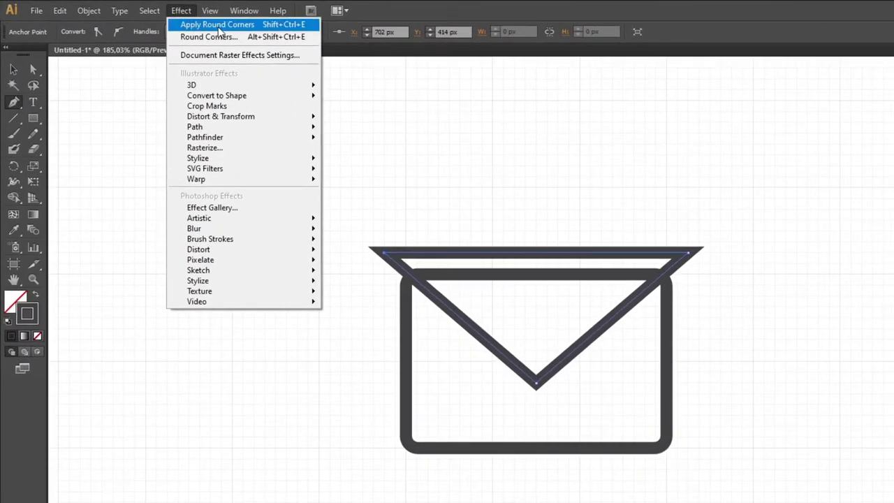
click(219, 25)
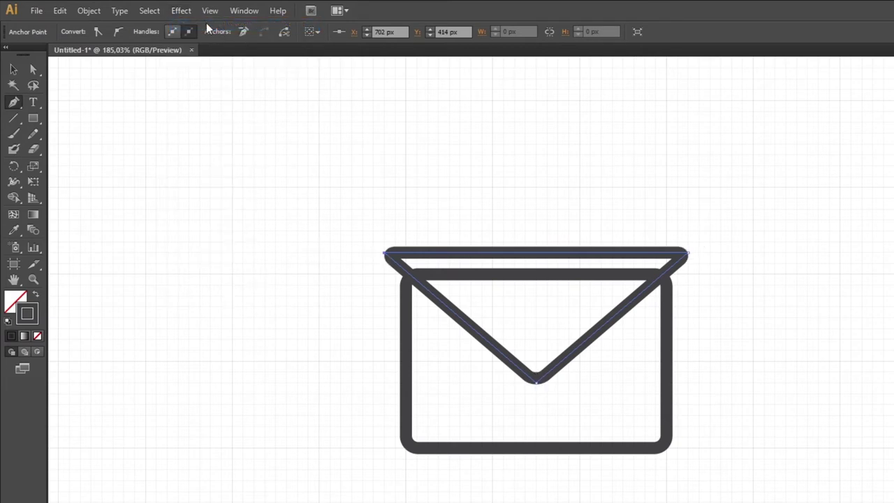
Step: Duplicate the flap, rotate the copy upside down and nudge it to the envelope's bottom edge
click(15, 69)
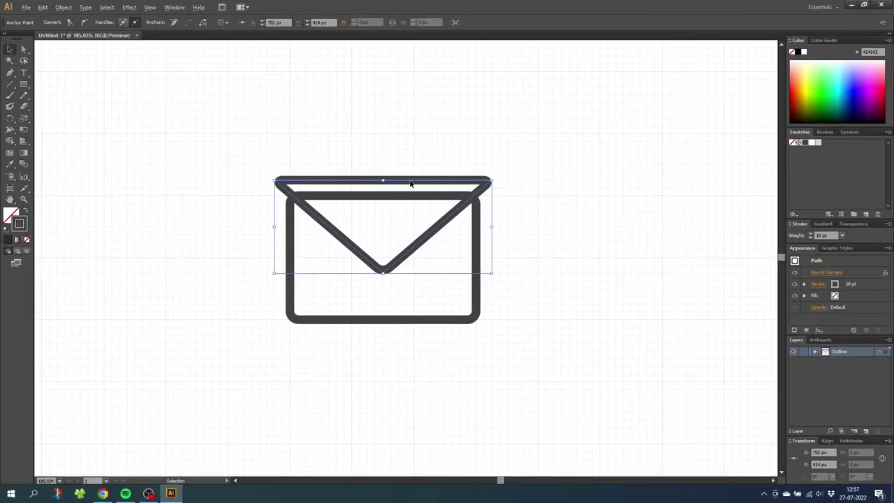
drag(412, 185, 412, 206)
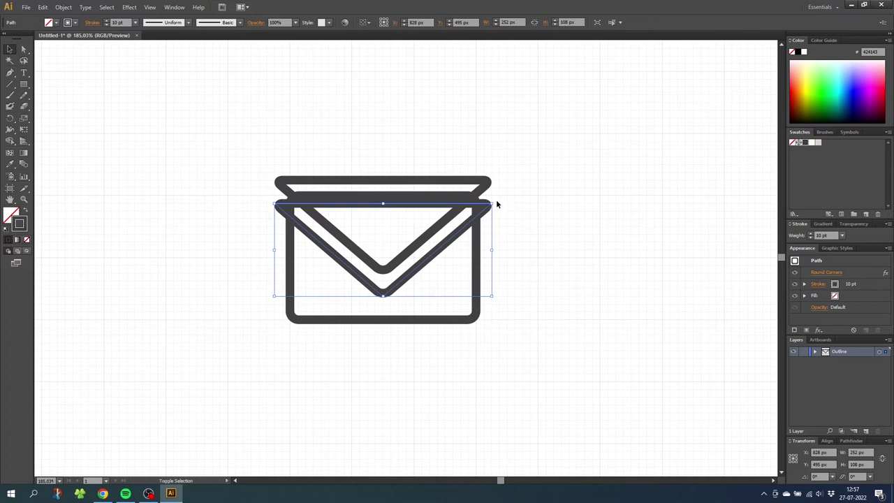
drag(494, 201, 321, 275)
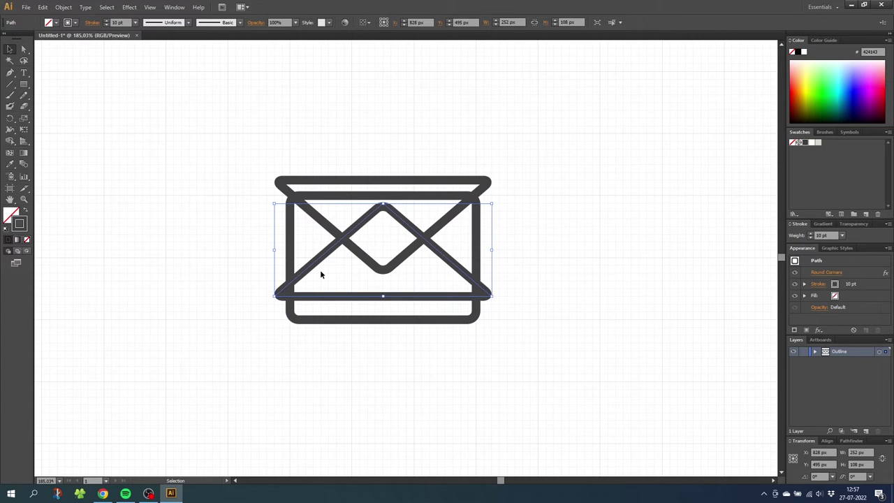
key(Down)
key(Down)
key(Down)
key(Down)
key(Down)
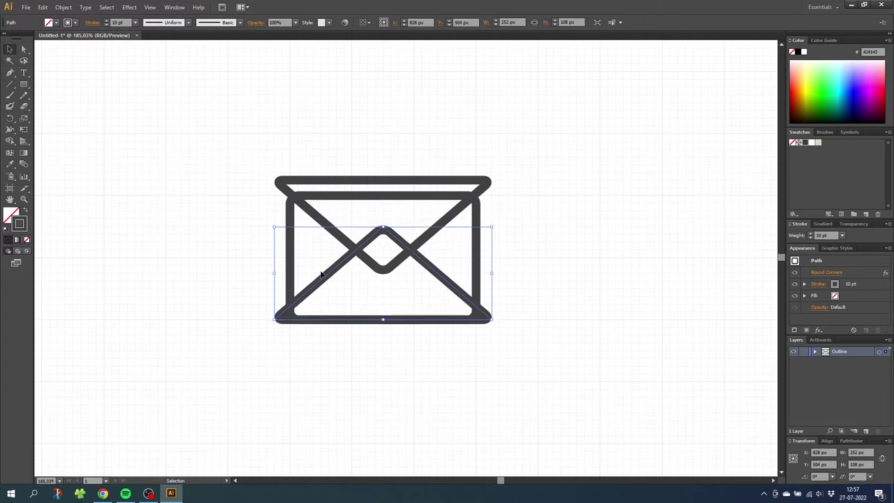
Step: Select all envelope paths and expand their rounded-corner effects into plain paths
drag(302, 153, 459, 345)
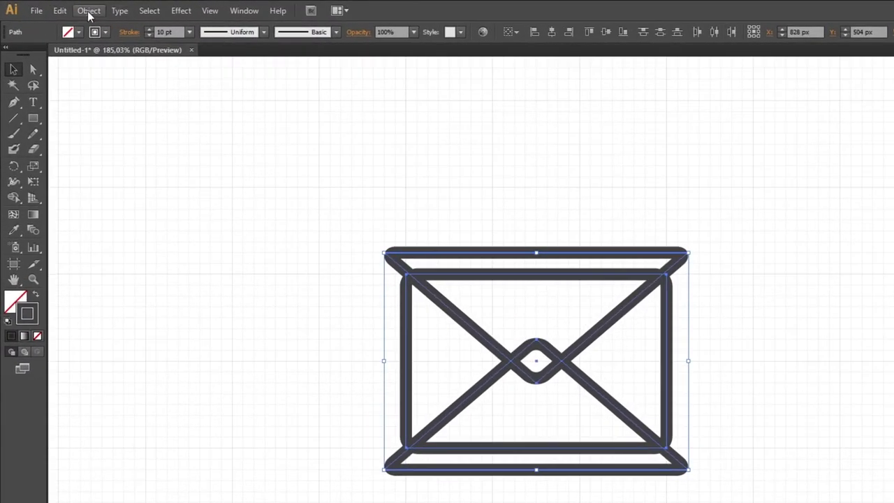
click(89, 11)
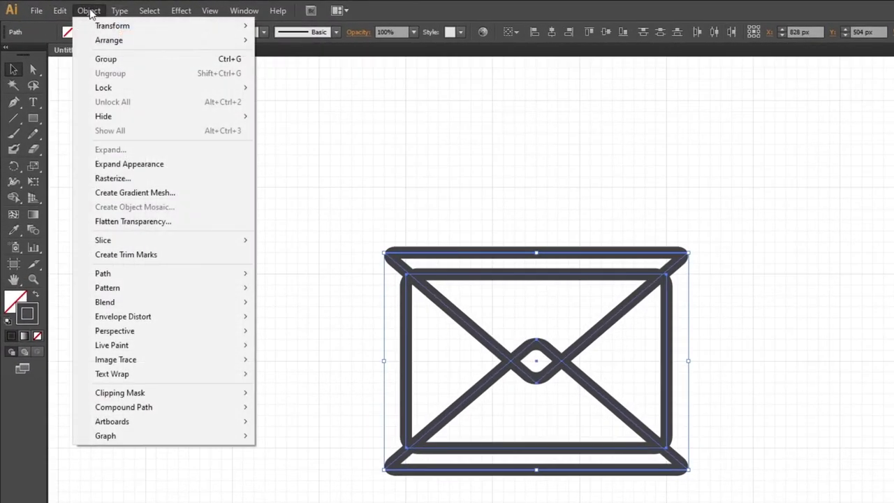
click(117, 165)
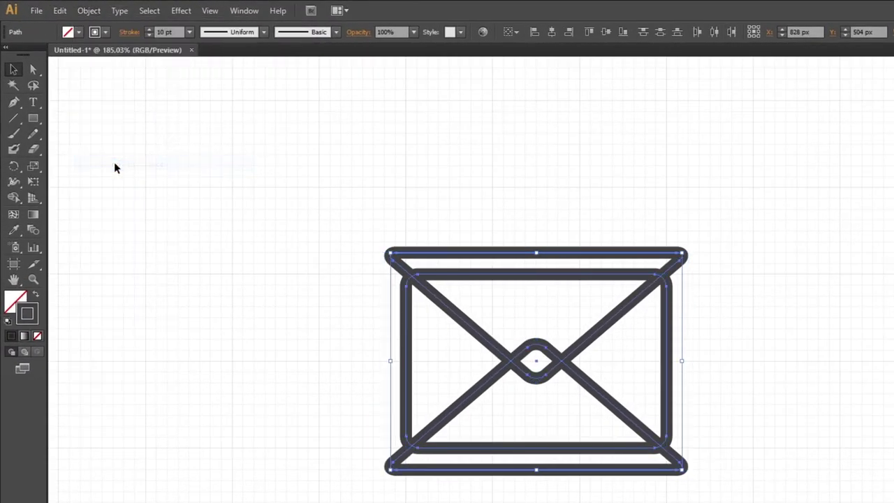
Step: Give the envelope's outline corners Round Join in the stroke options
click(128, 33)
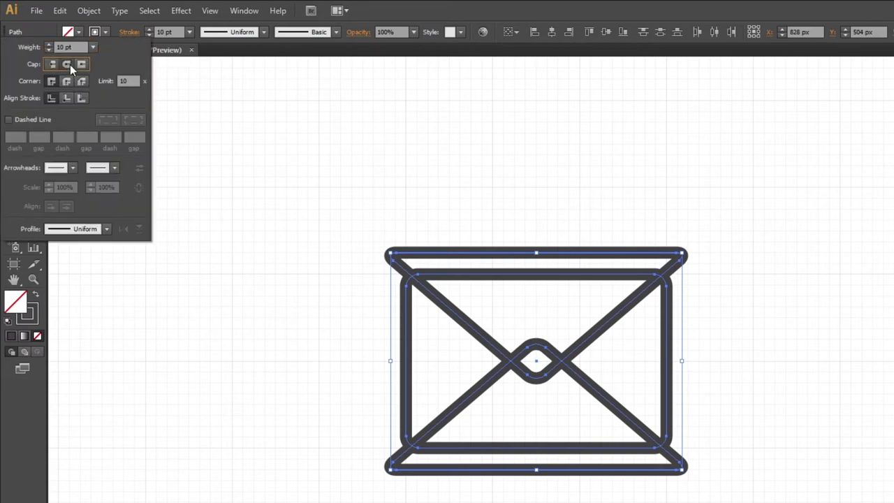
click(67, 82)
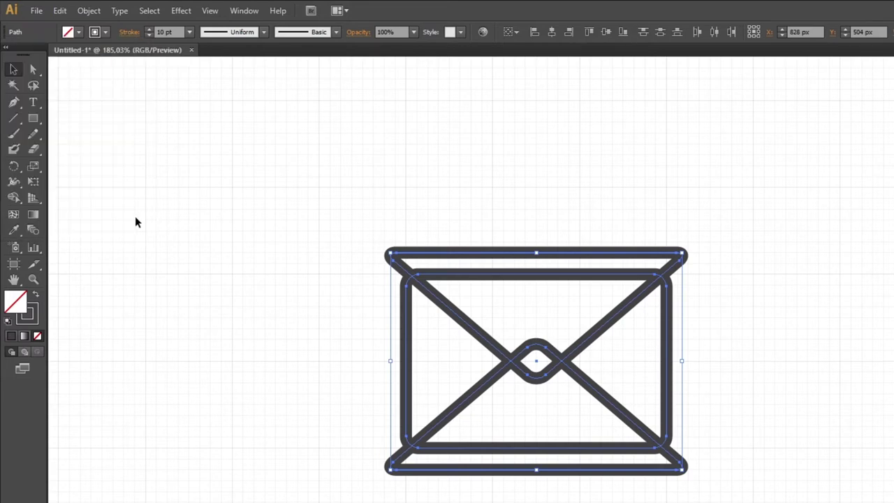
click(20, 201)
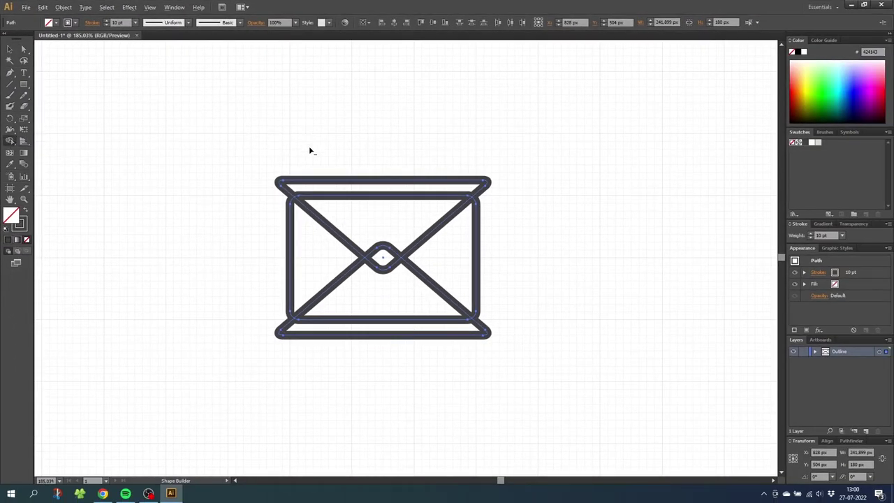
Step: Delete the extra top and bottom strips and merge the top triangle into the centre diamond
alt+click(314, 188)
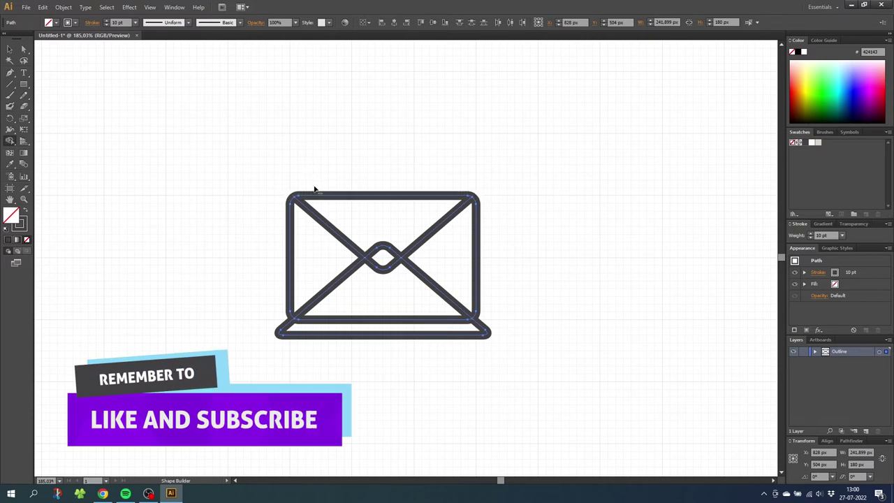
alt+click(337, 332)
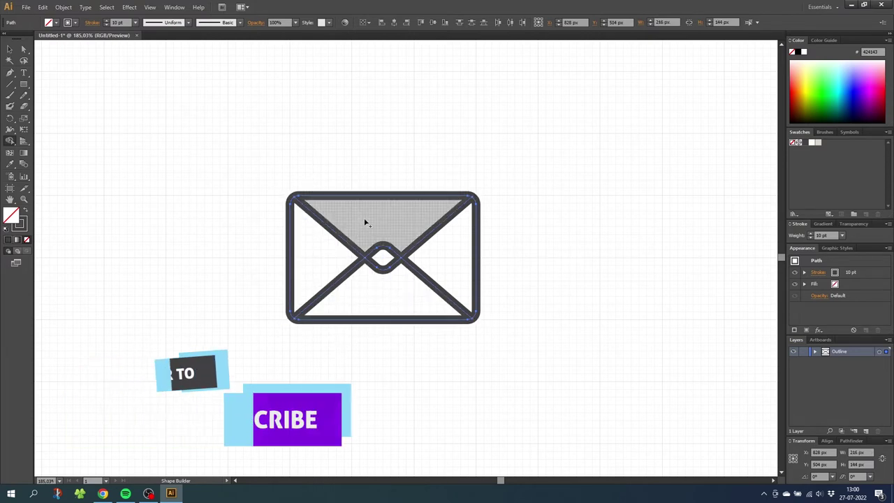
drag(381, 221, 383, 261)
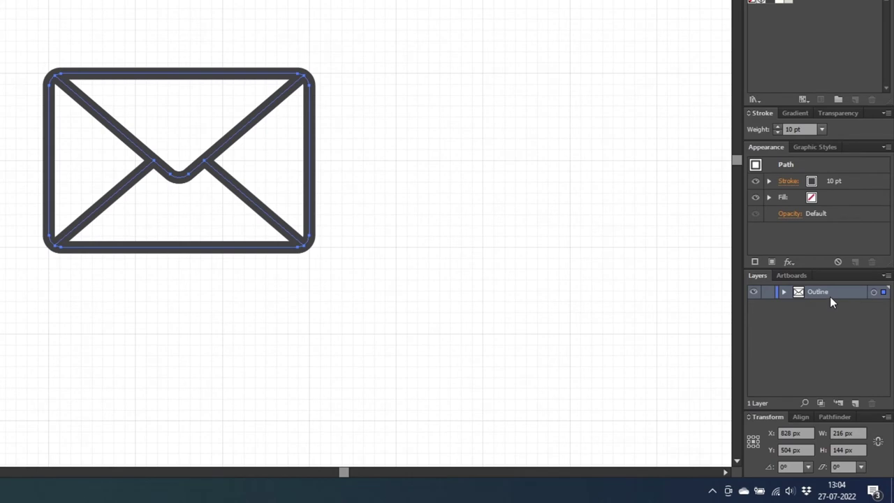
Step: Duplicate the Outline layer as 'Color', place it beneath Outline, and lock Outline
drag(828, 293, 856, 408)
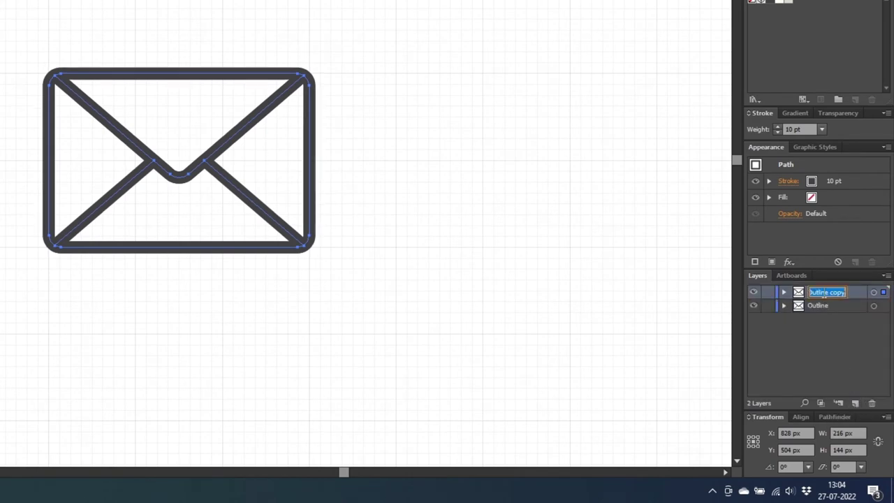
text(Color)
key(Return)
drag(819, 292, 820, 310)
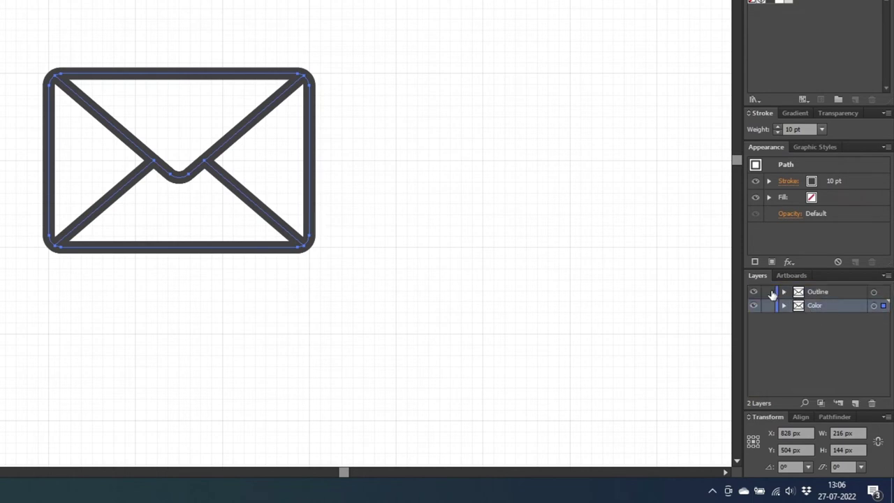
click(771, 293)
Step: Give the Color-layer envelope a pale cream fill with no stroke, then lock the Color layer
key(v)
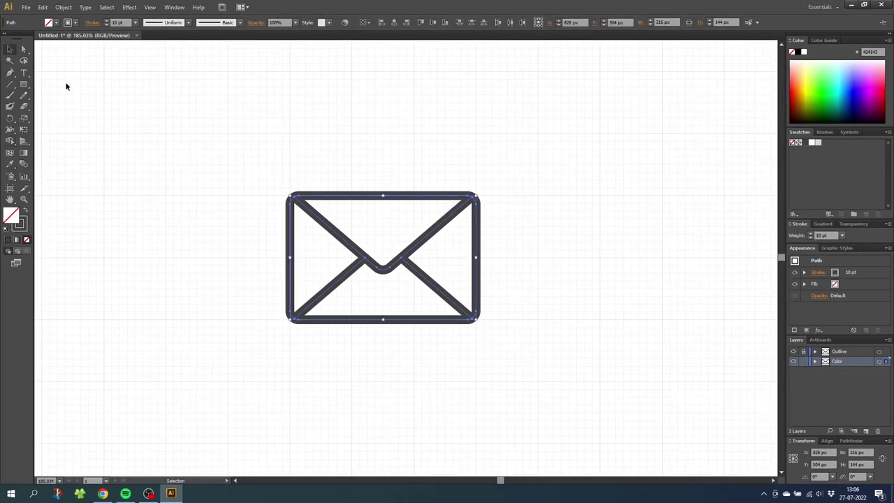
drag(249, 175, 529, 334)
click(25, 211)
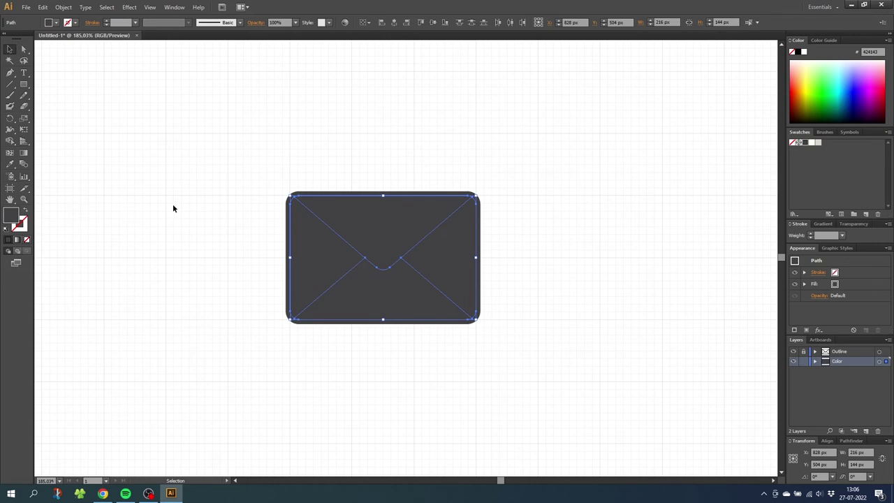
click(812, 148)
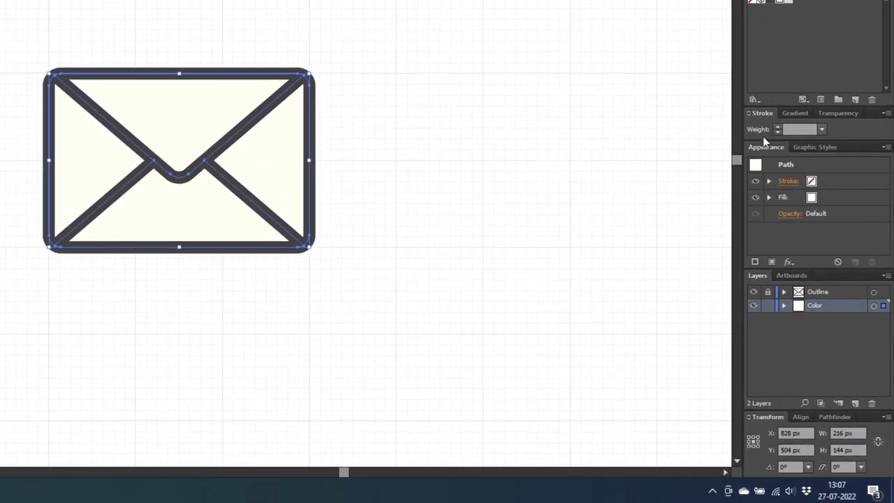
click(768, 307)
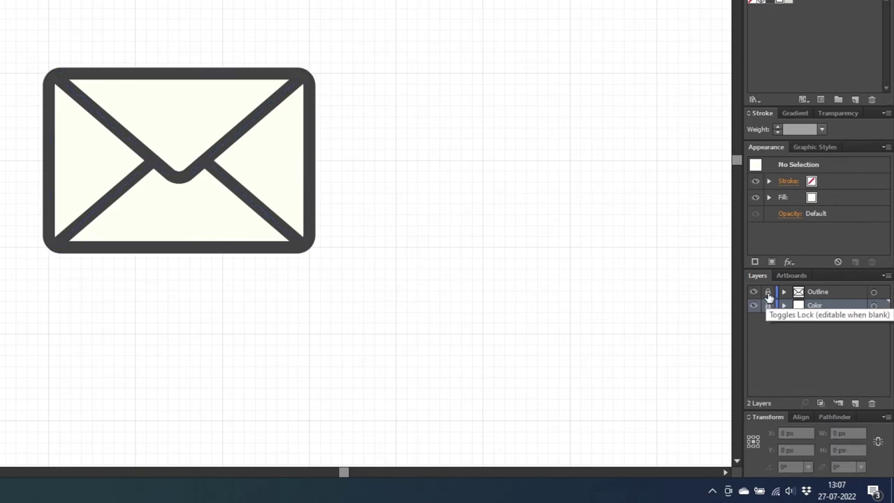
Step: Add a 'Shadow' layer, move the top flap path onto it, and lock Outline
click(856, 403)
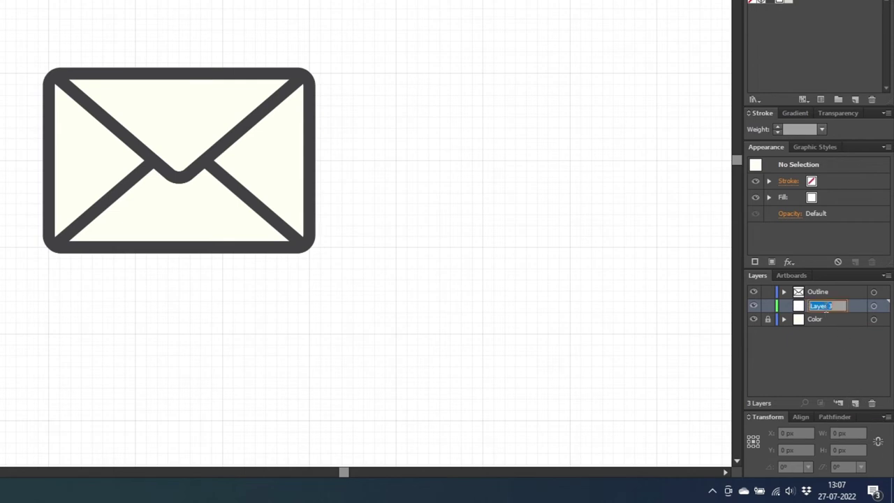
text(Shadow)
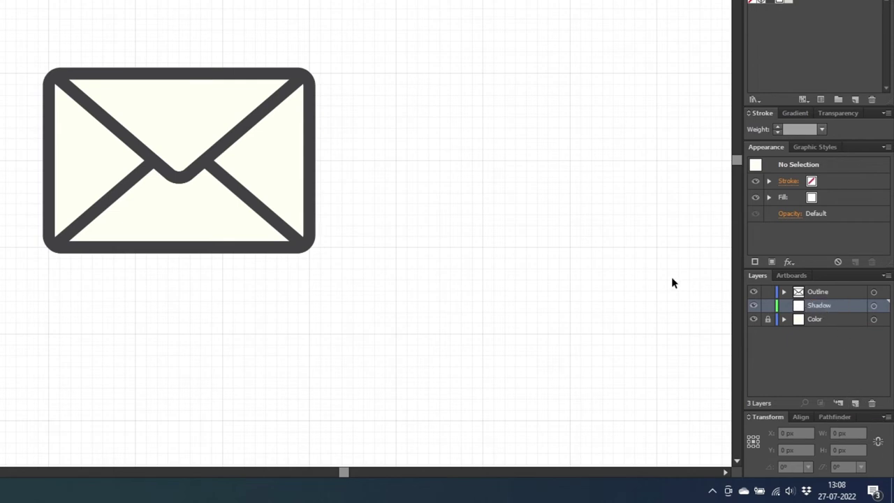
click(207, 78)
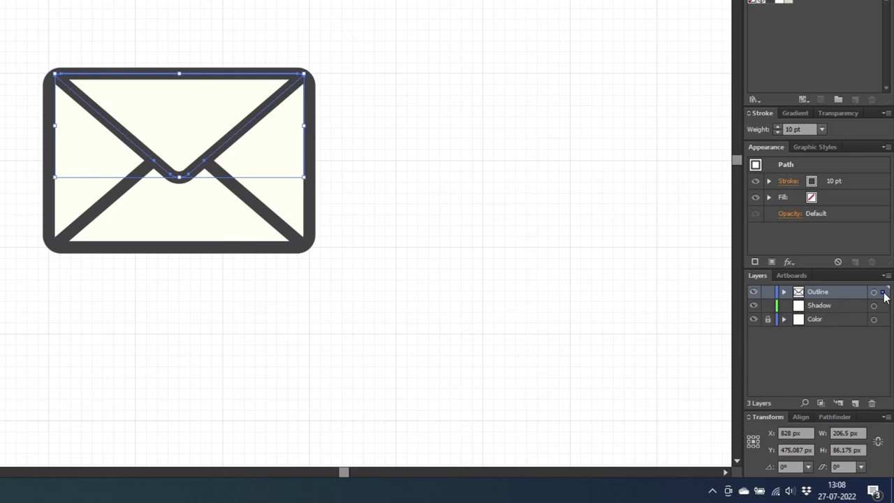
drag(884, 297, 885, 307)
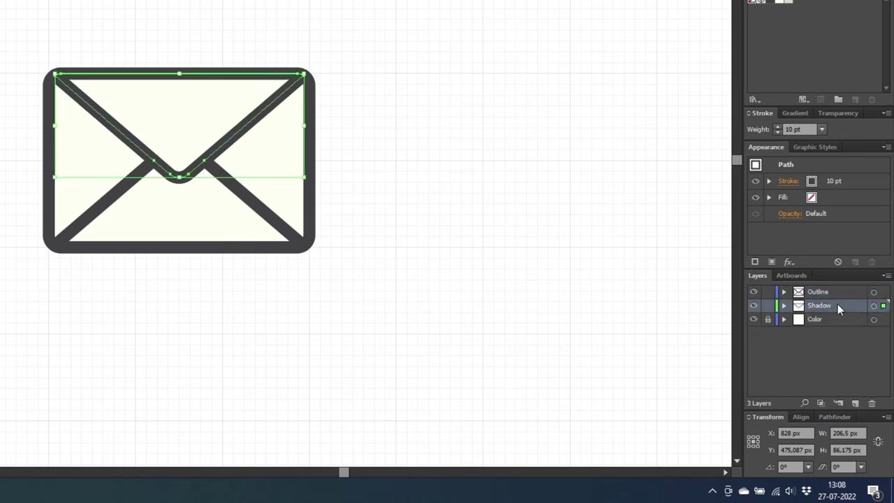
click(768, 292)
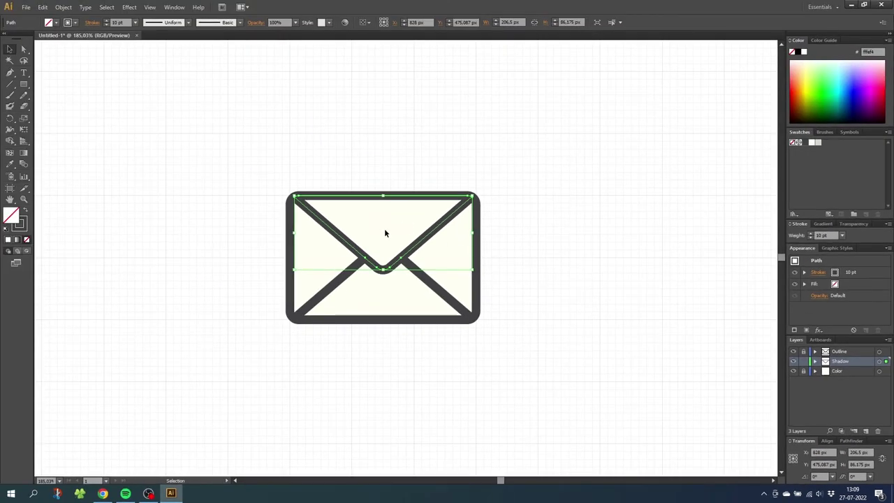
Step: Expand the top flap's stroke into a filled shape, keeping Fill and Stroke checked
click(63, 8)
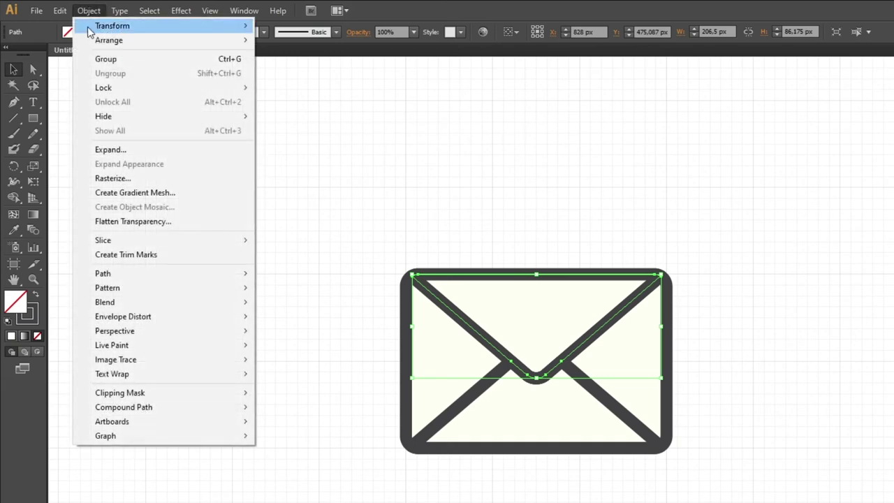
click(109, 150)
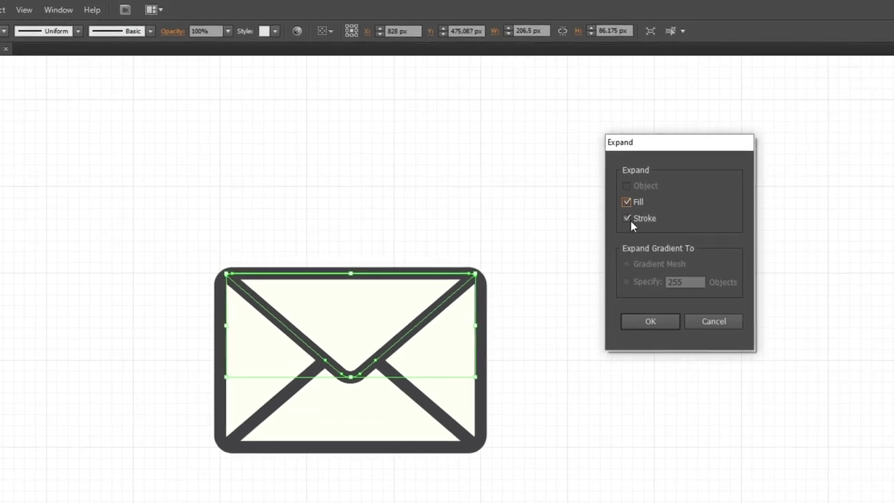
click(651, 321)
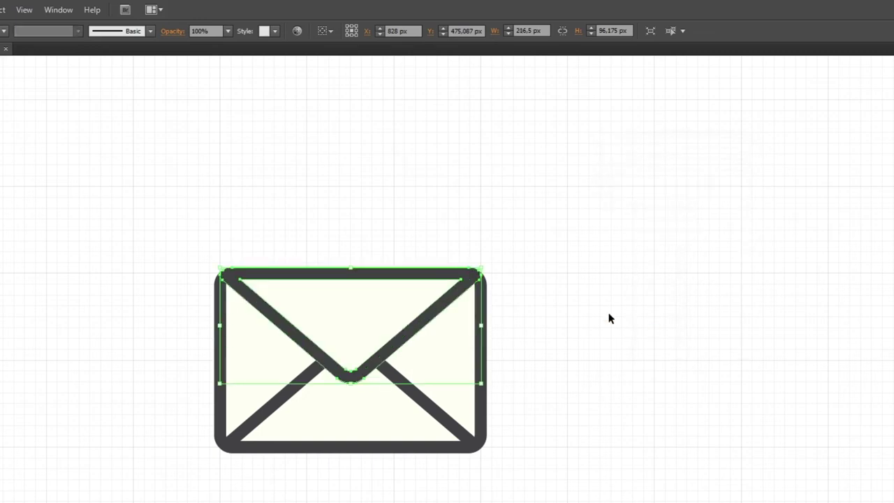
Step: Paste a copy of the expanded flap in back and fill it light grey d8d7d0
click(60, 10)
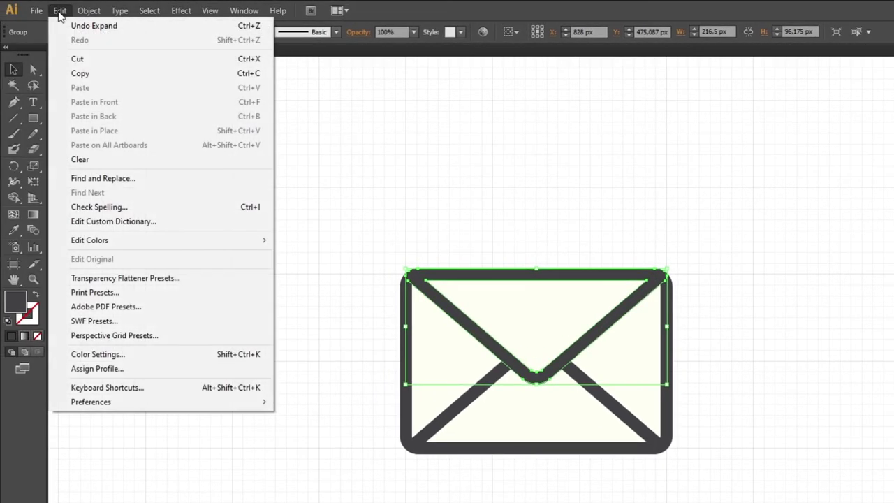
click(79, 73)
click(60, 10)
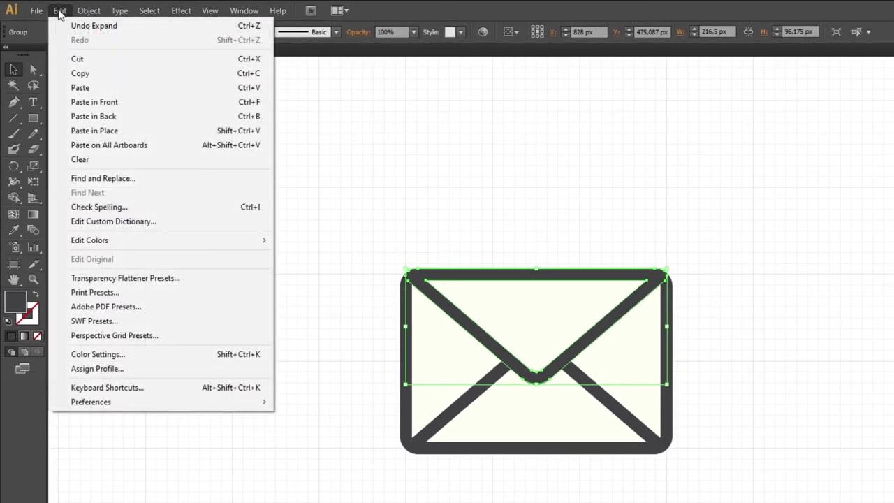
click(107, 117)
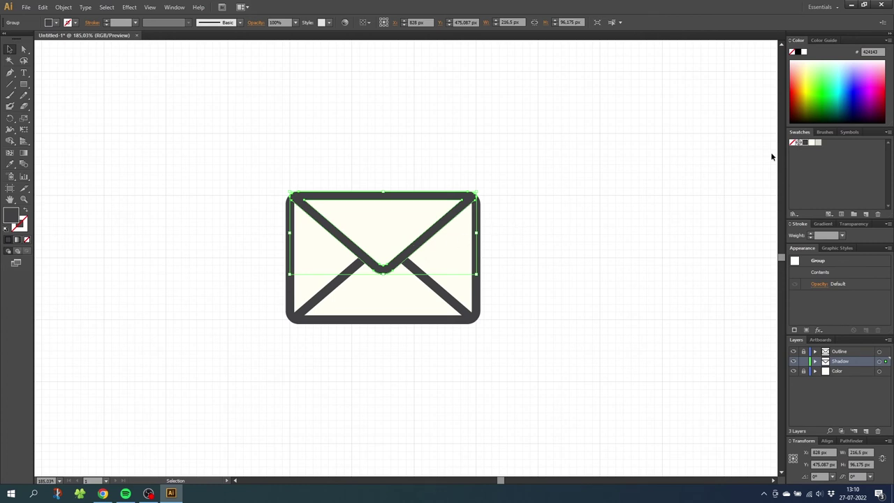
click(819, 143)
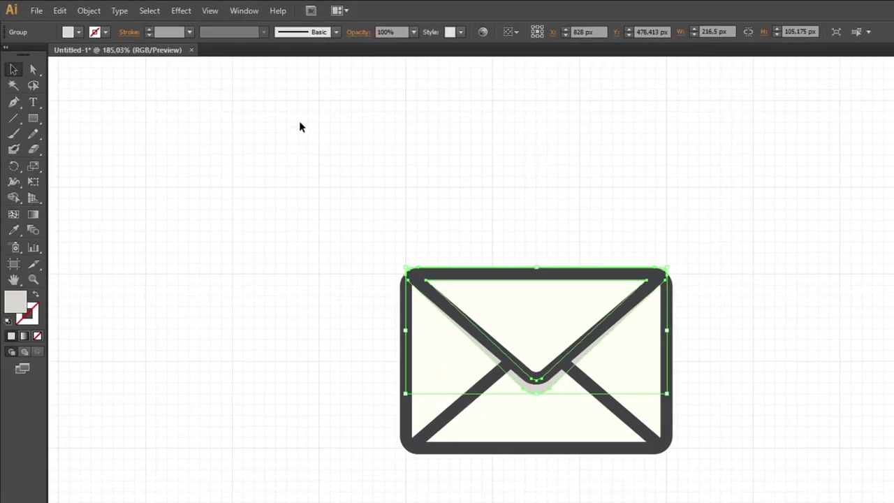
Step: Hide the grid, turn off Snap to Grid, and narrow the grey shadow to 210.66 px wide
click(154, 7)
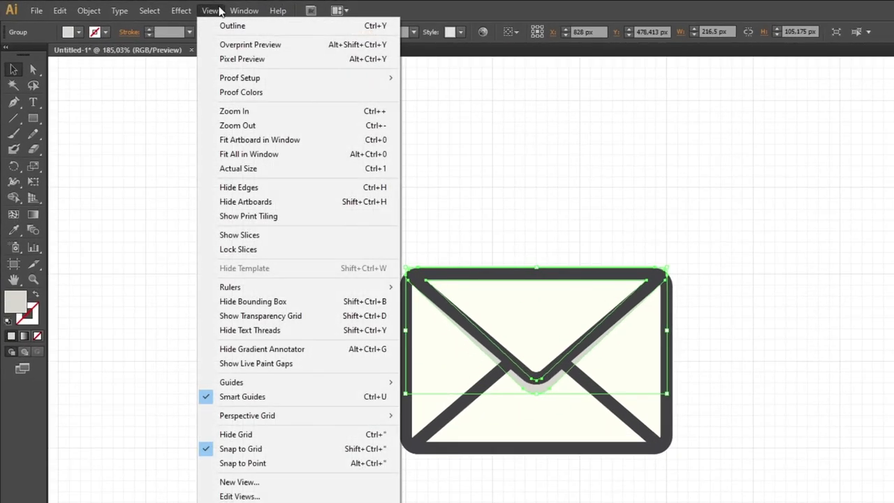
click(247, 434)
click(209, 10)
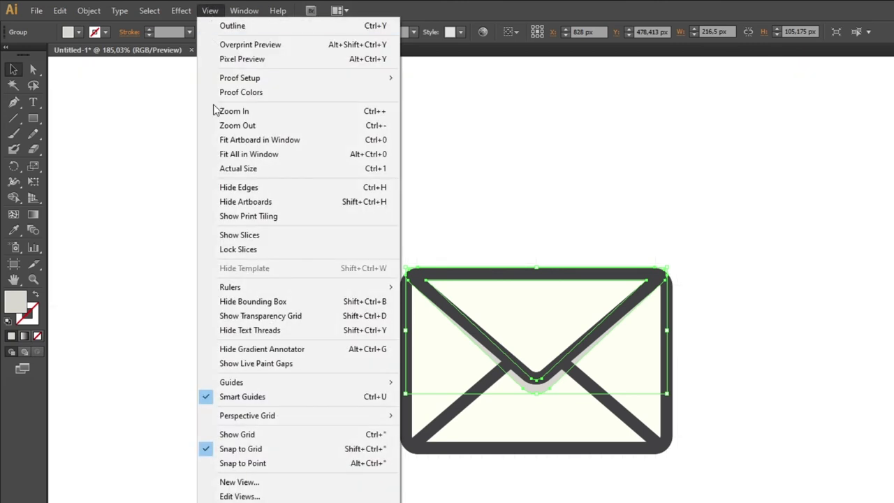
click(235, 449)
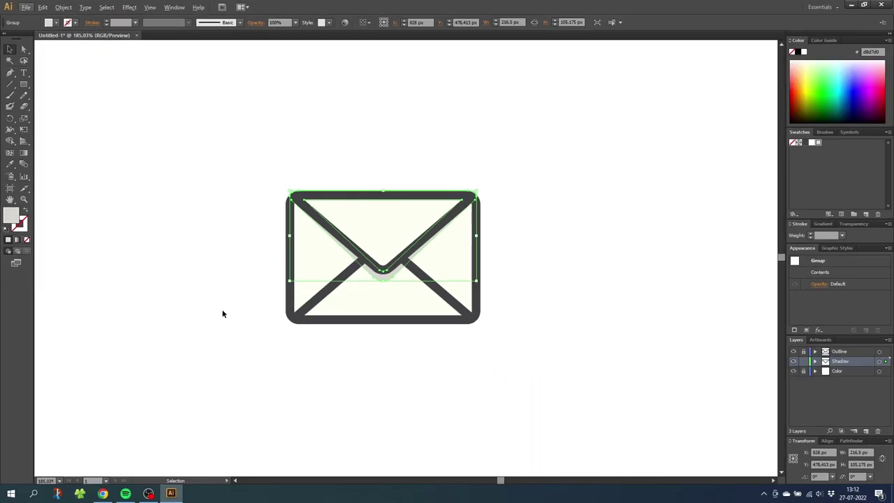
drag(477, 235, 473, 238)
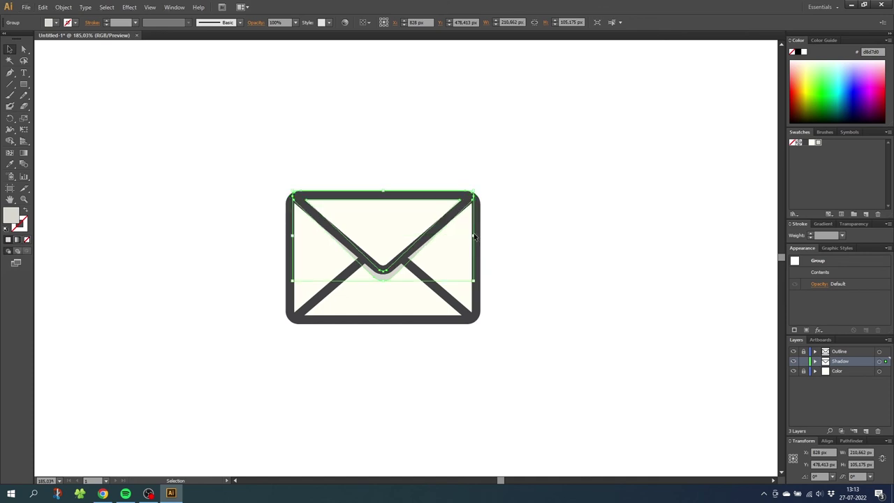
Step: Trim the excess shadow with Shape Builder, leaving a 156.83 × 69.63 px sliver under the flap
drag(448, 166, 371, 298)
click(10, 142)
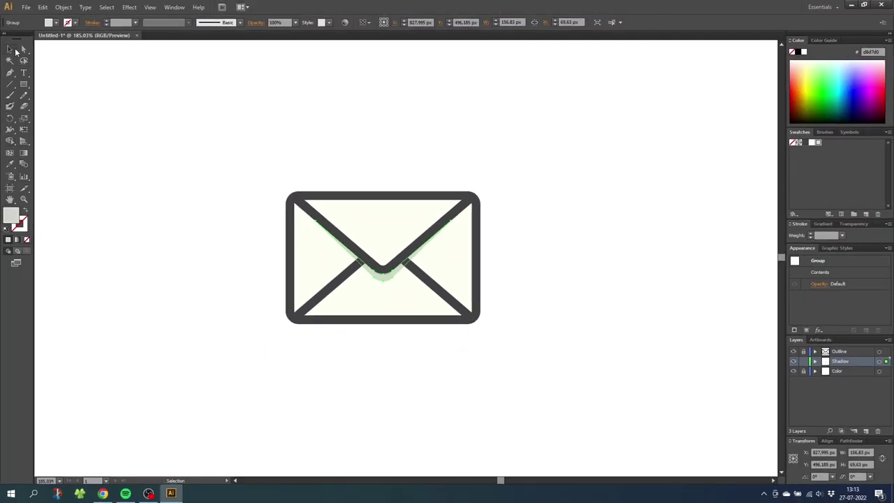
click(383, 159)
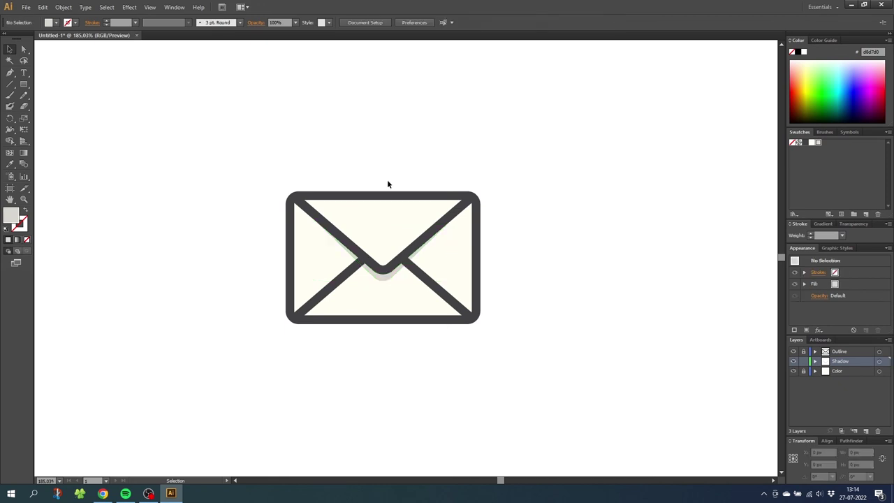